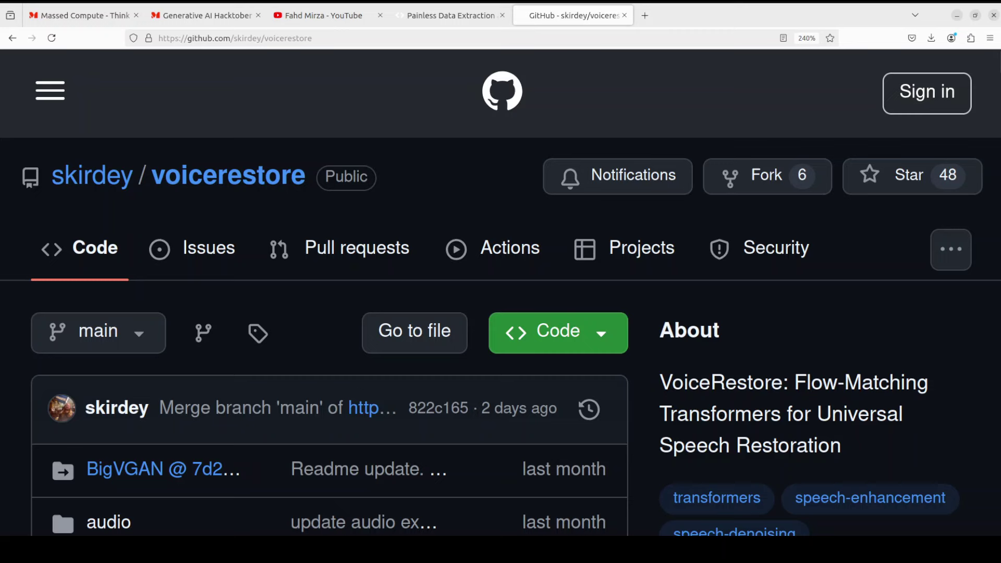
- Switch to the Massed Compute tab to show the massedcompute.com homepage
left_click(97, 17)
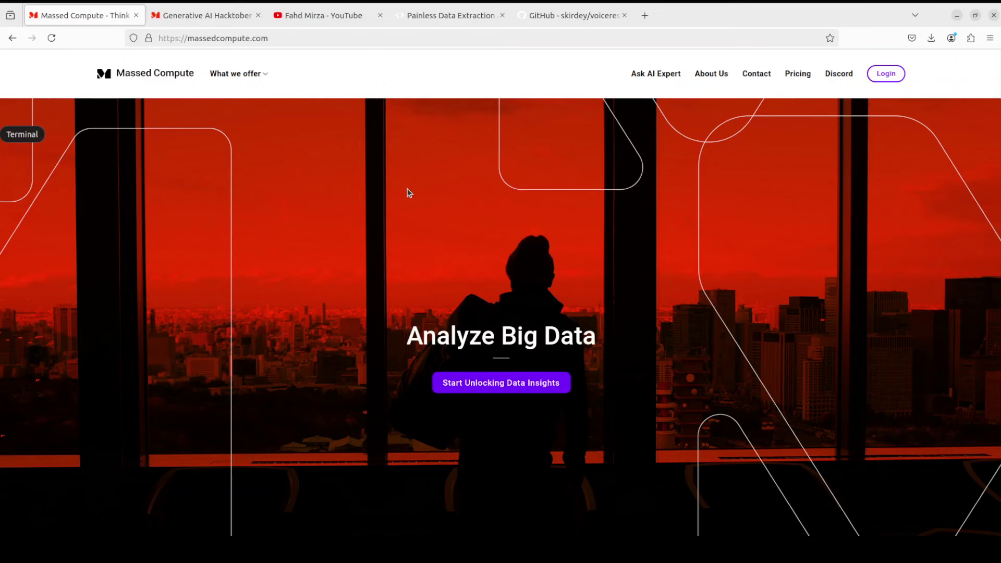
- Return to the terminal and rerun the earlier nvidia-smi GPU status check
key("alt+Tab")
key("Up")
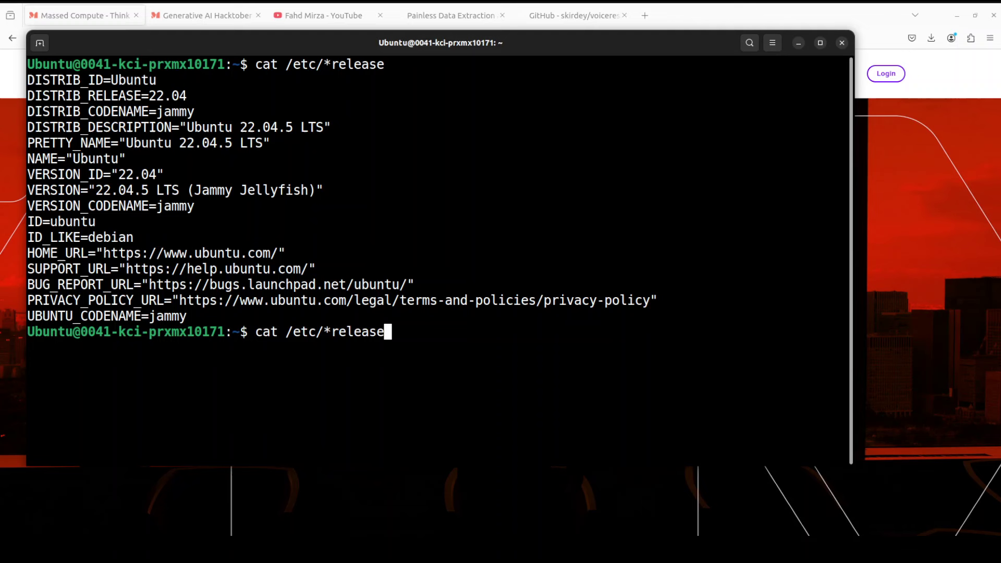
key("Up")
key("Up")
key("Return")
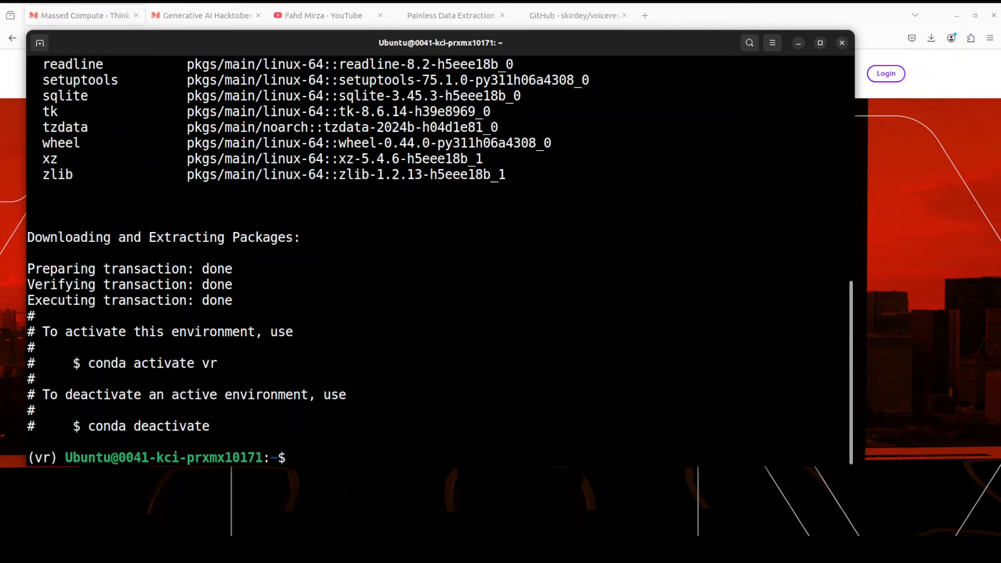
- Initialize Git LFS with a pasted git lfs install command
right_click(437, 260)
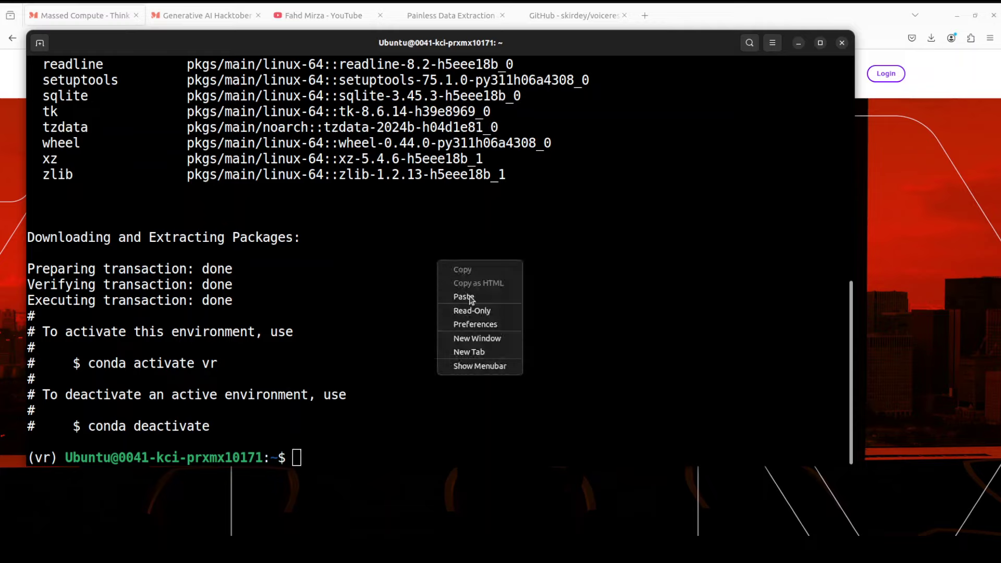
left_click(464, 296)
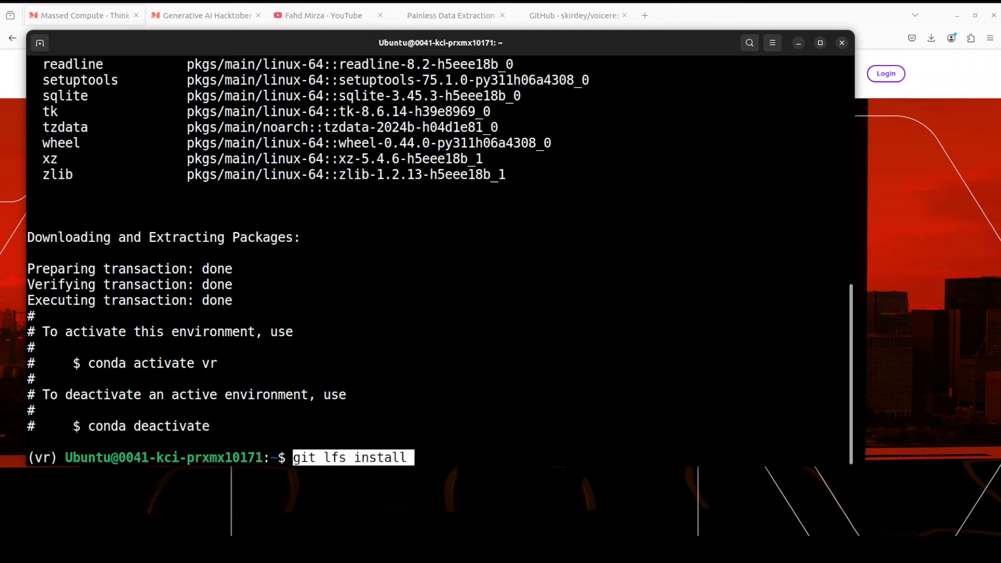
key("Return")
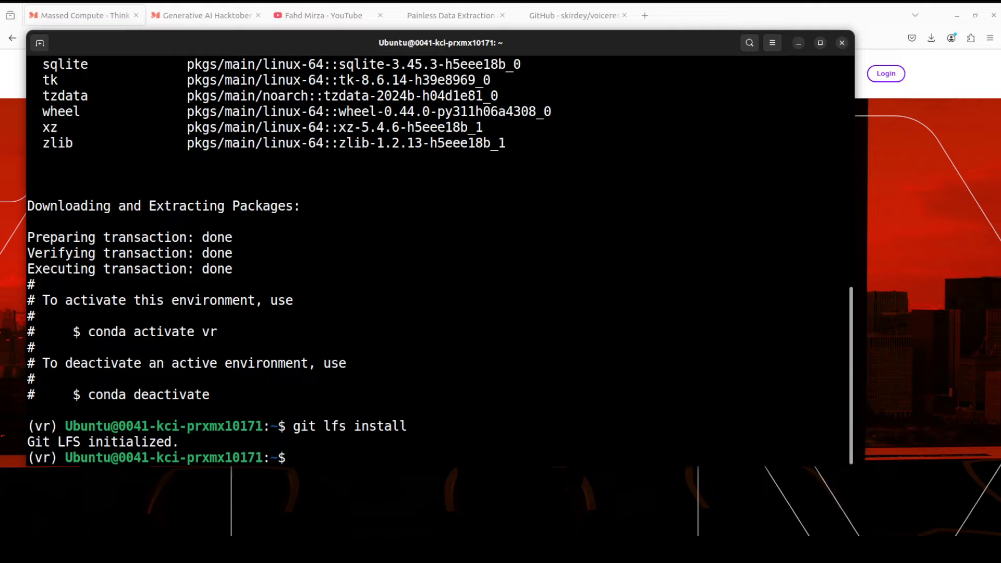
- Clone the VoiceRestore-demo repository with the pasted git clone command
right_click(501, 237)
left_click(536, 267)
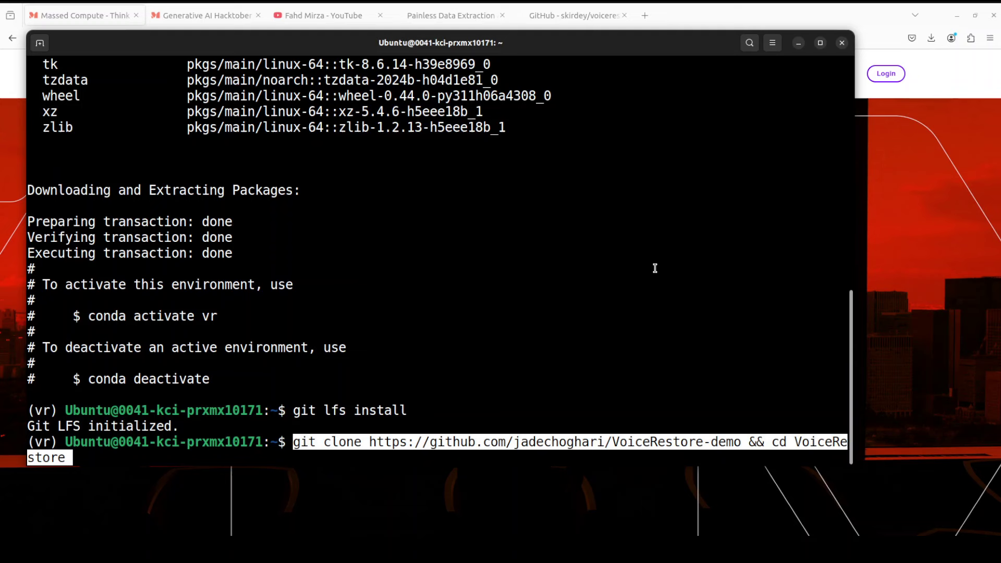
key("Return")
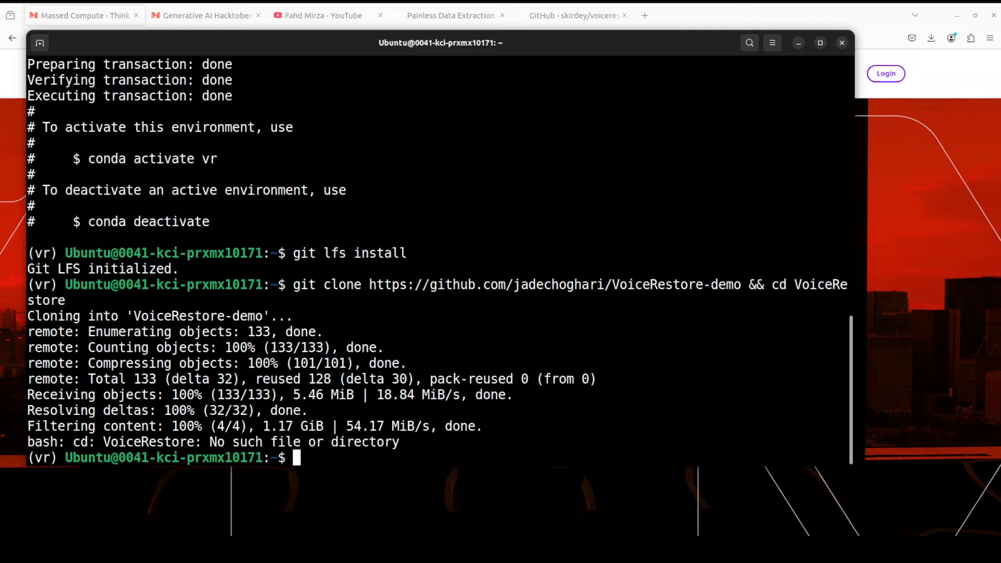
- Change into the VoiceRestore-demo folder using cd with tab completion
type("cd Vo")
key("Tab")
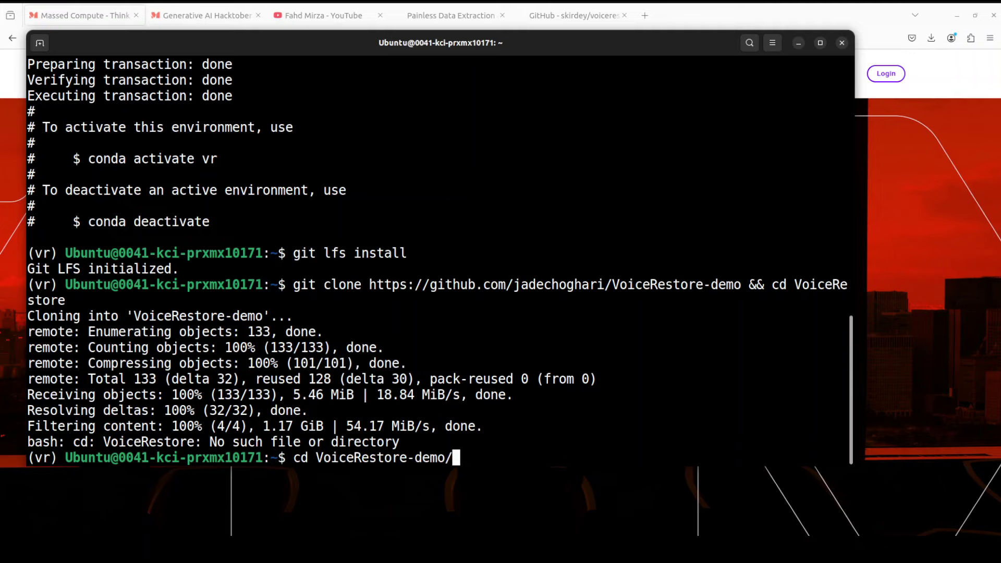
key("Return")
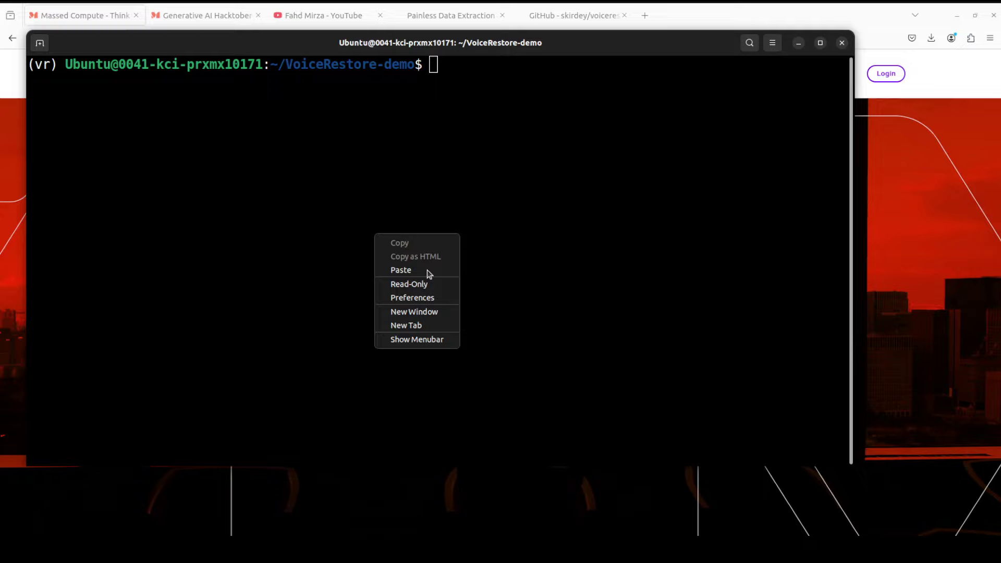
- Install the demo's dependencies with pip install -r requirements.txt
left_click(429, 270)
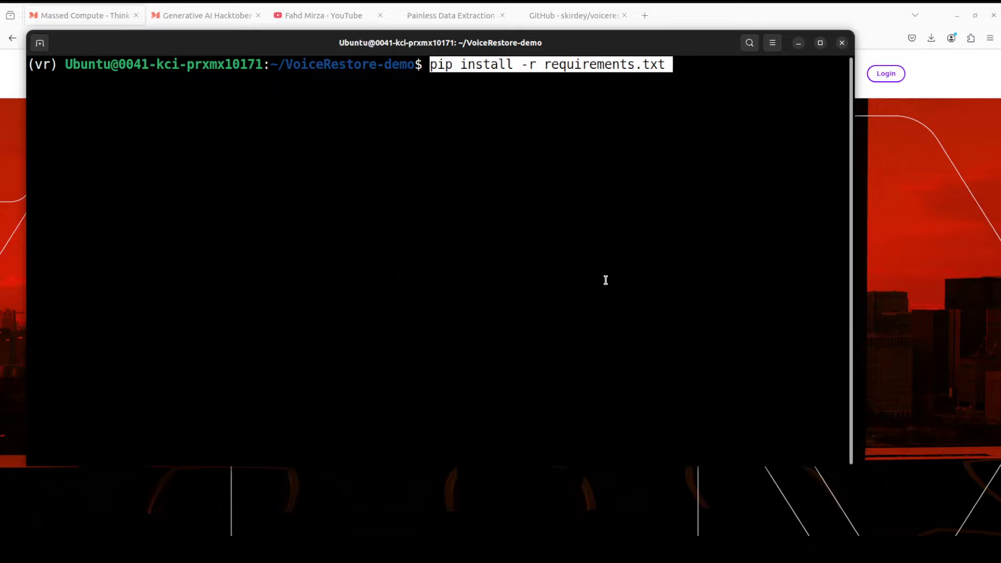
key("Return")
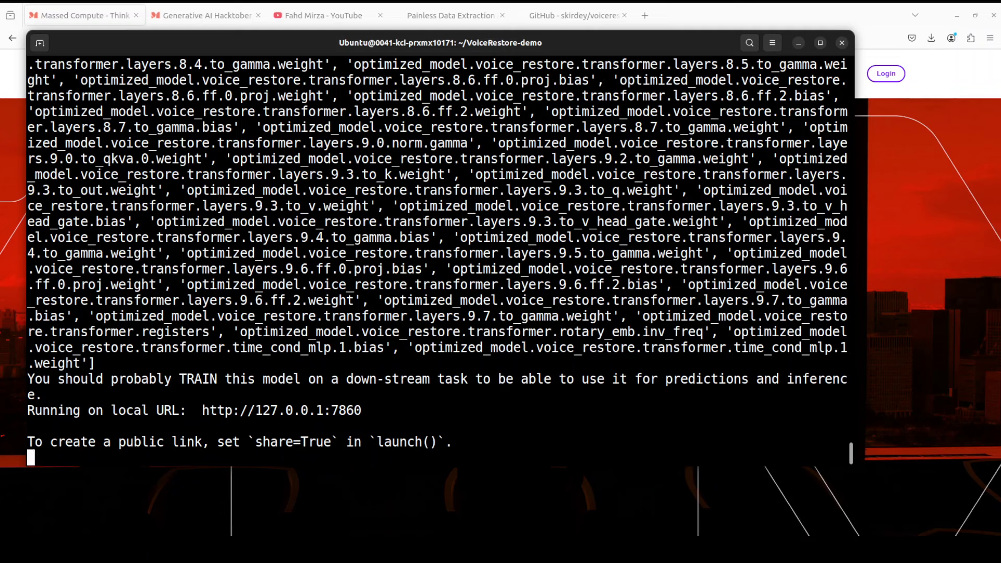
left_click(645, 15)
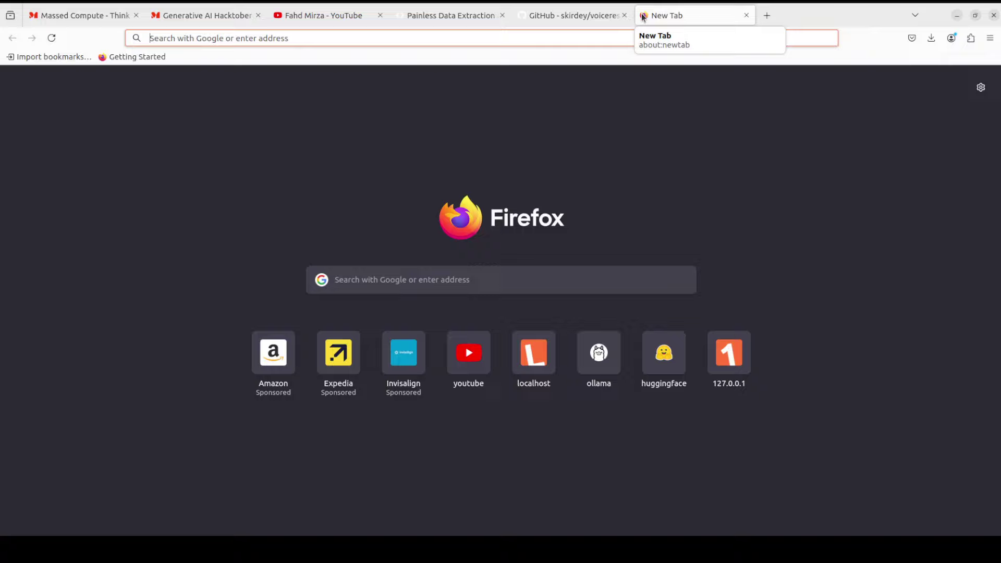
type("http")
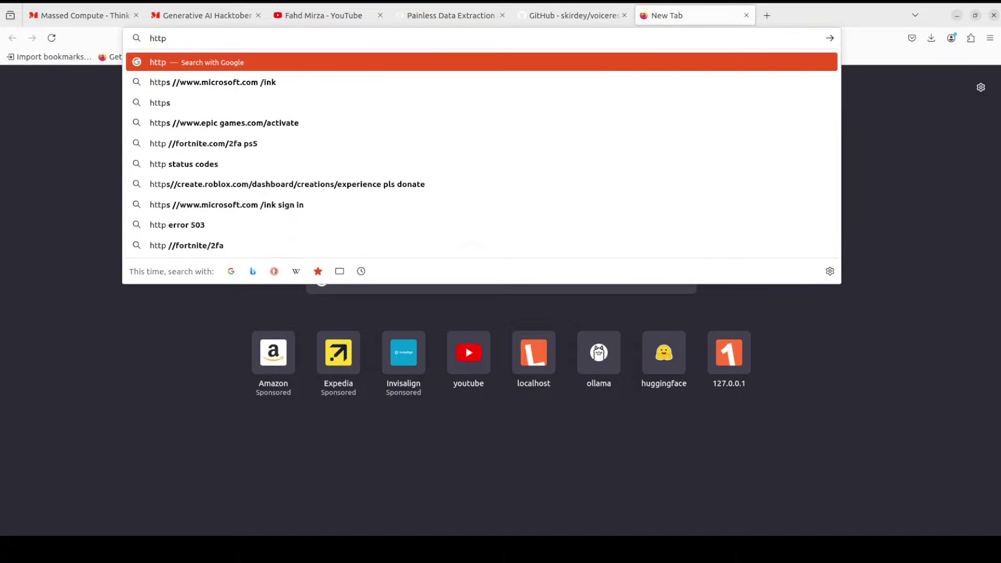
type("://local")
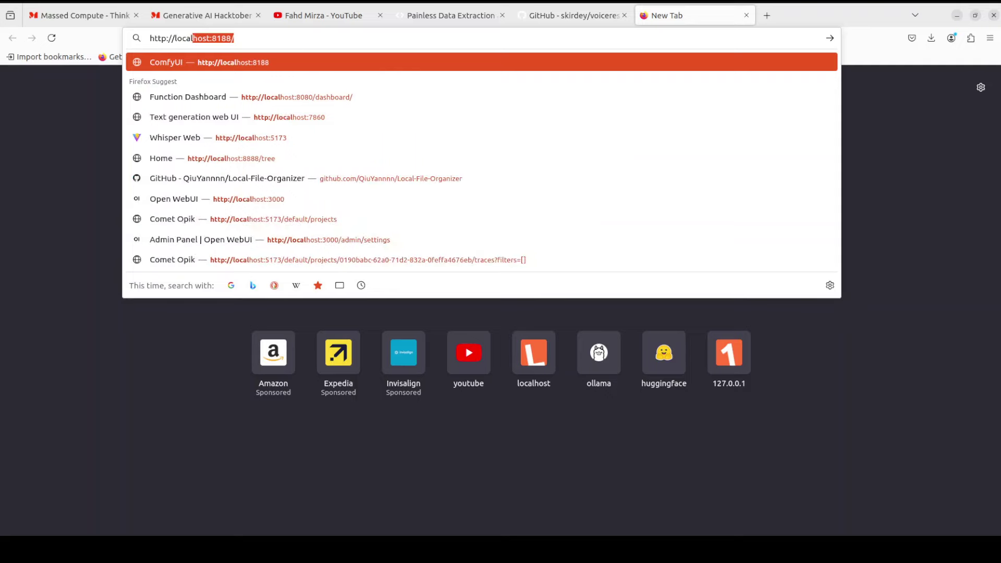
key("BackSpace")
type("host:818")
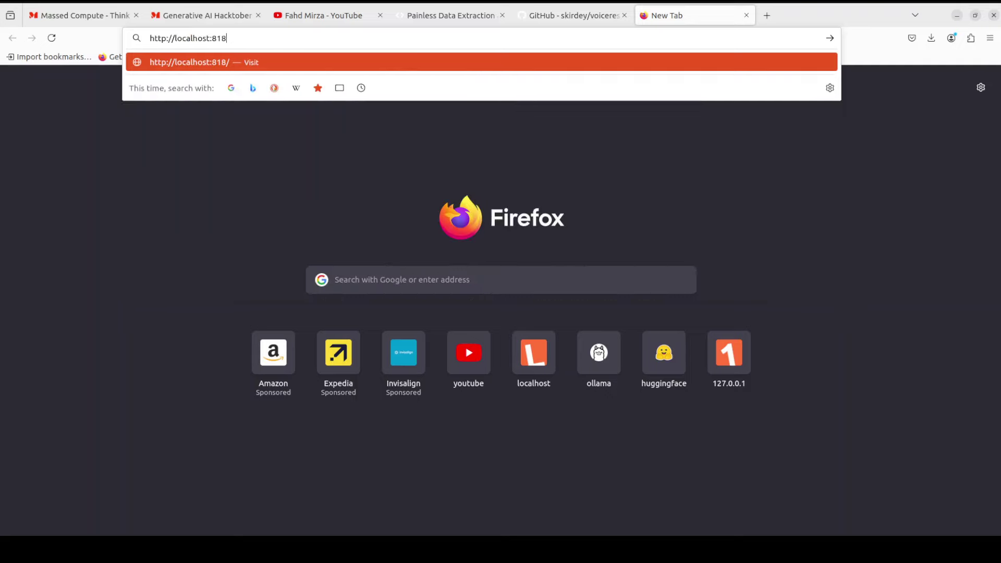
key("BackSpace")
key("BackSpace")
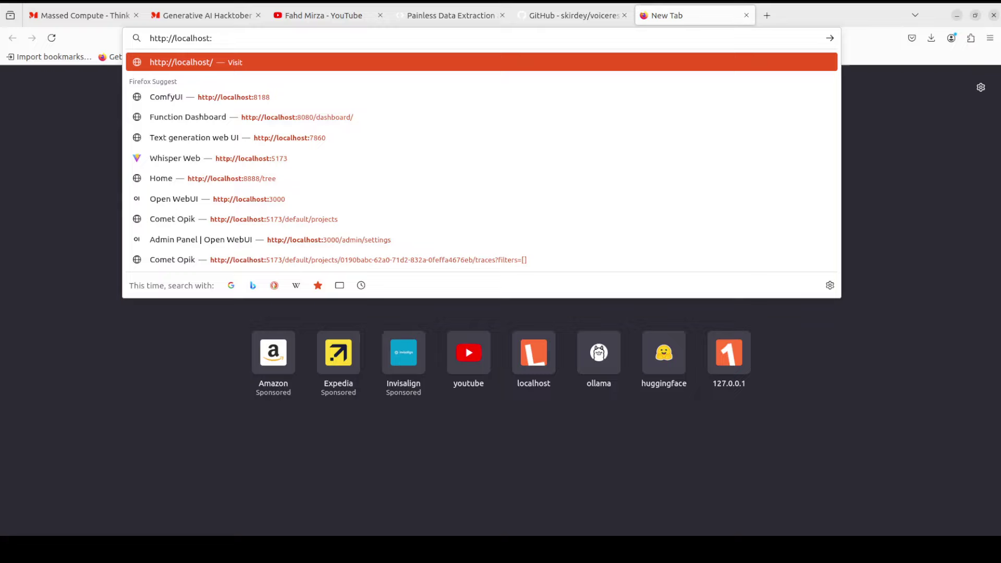
type("7860/")
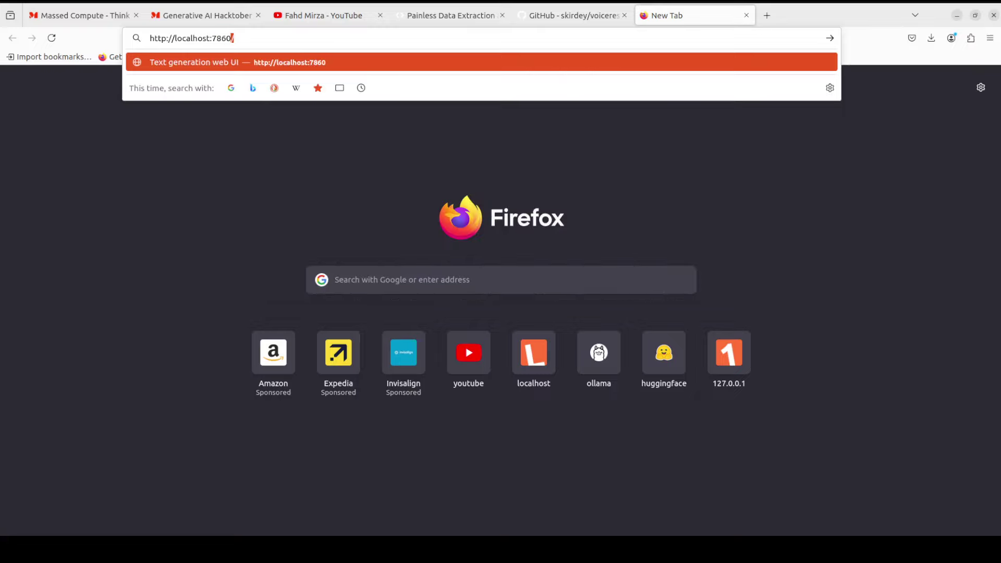
key("Return")
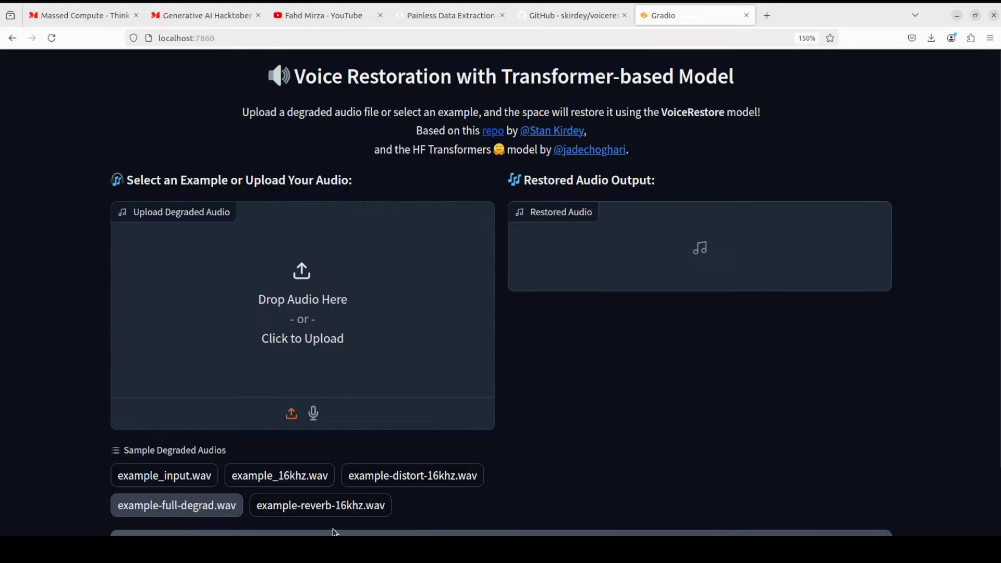
- Restore example_input.wav, then play the degraded input and the restored output
left_click(157, 479)
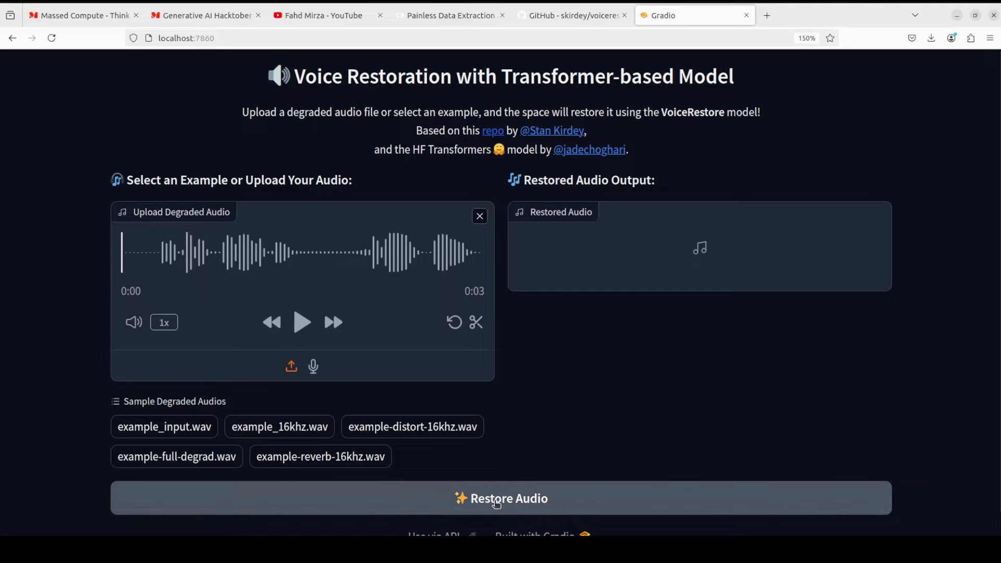
left_click(519, 504)
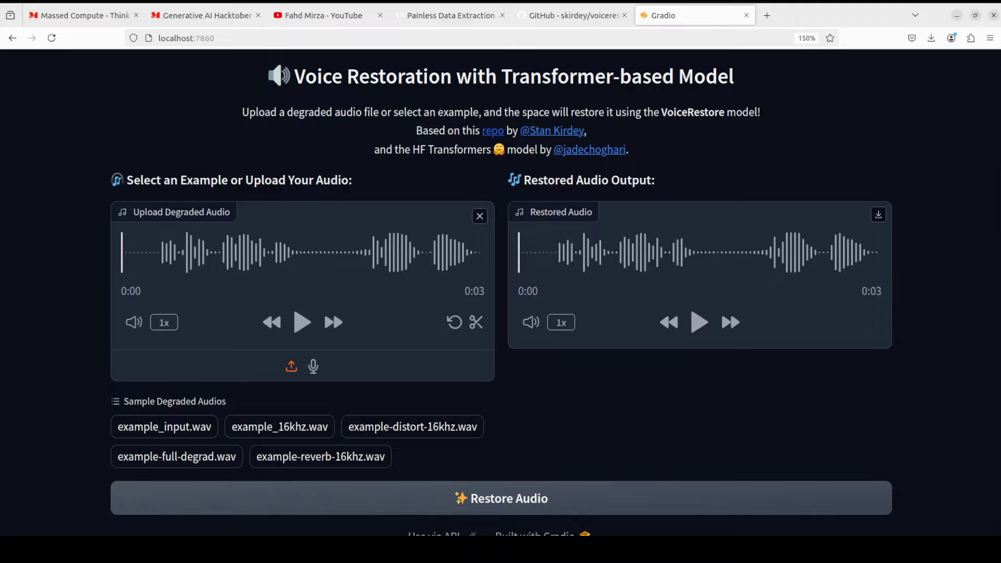
left_click(308, 324)
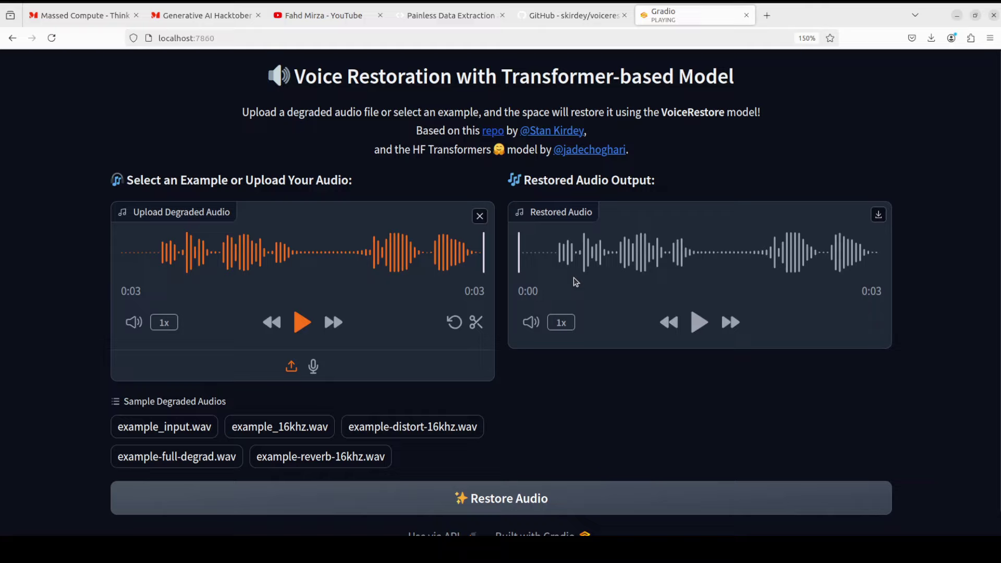
left_click(694, 329)
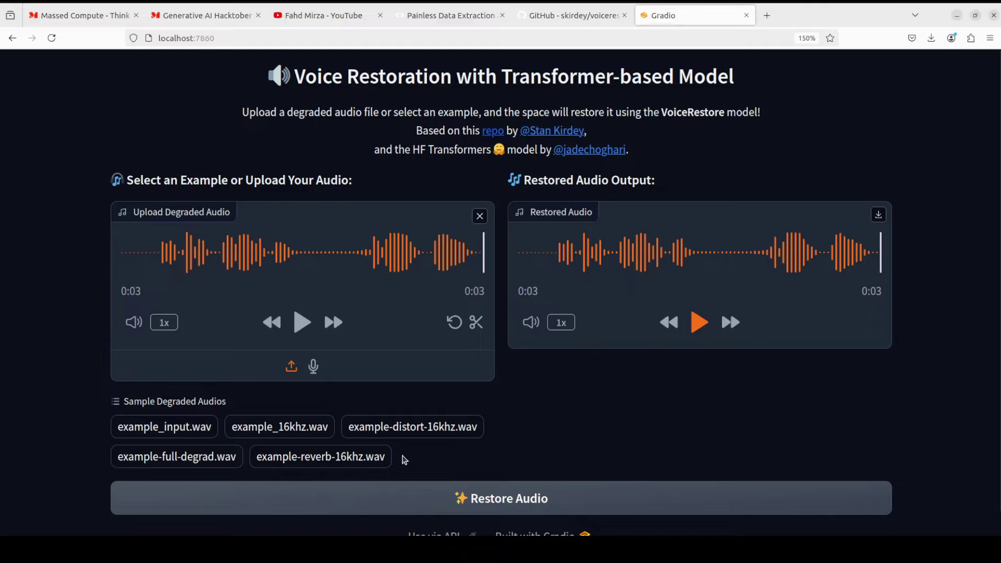
- Load example_16khz.wav, play its input, restore it, and play the restored audio
left_click(316, 433)
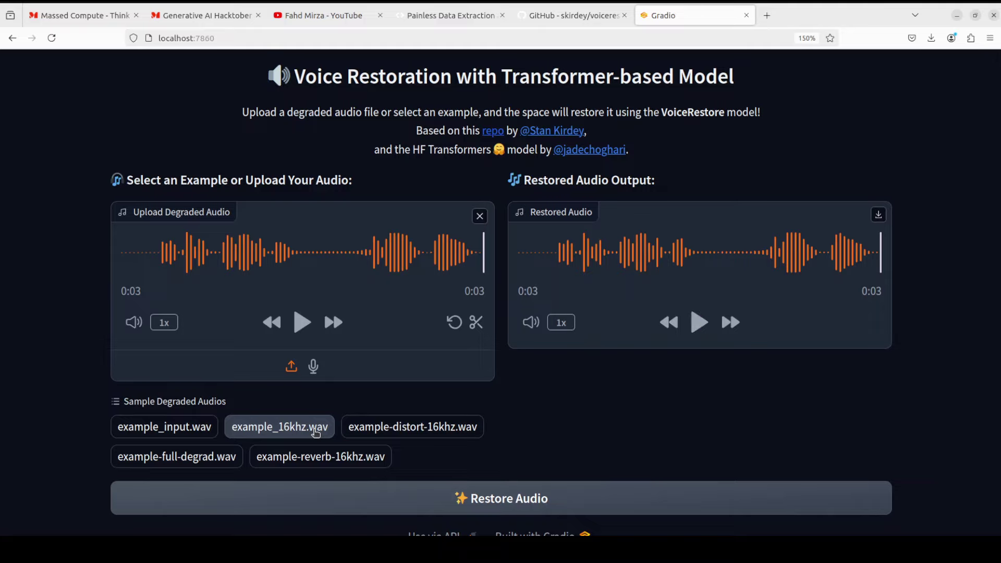
left_click(298, 326)
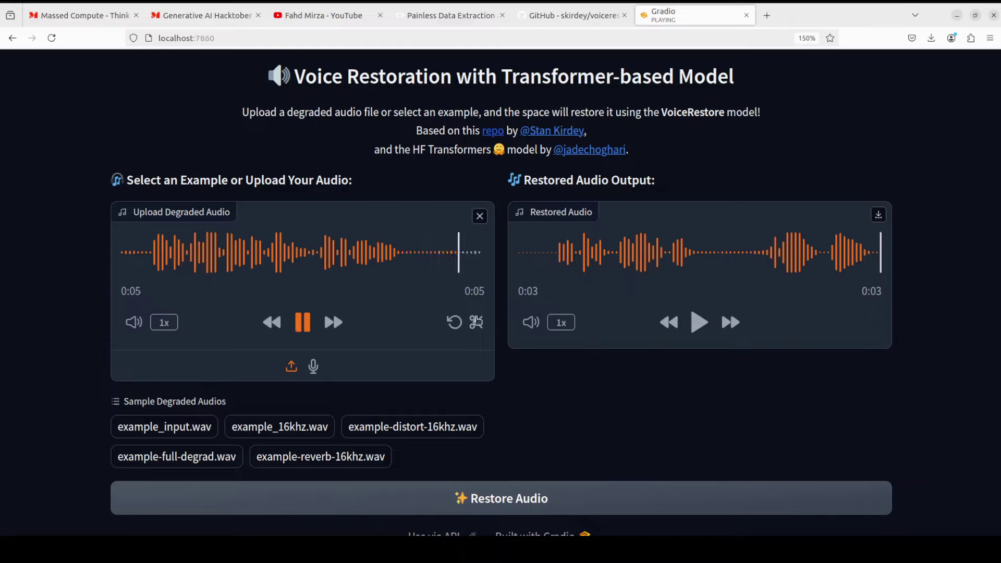
left_click(501, 506)
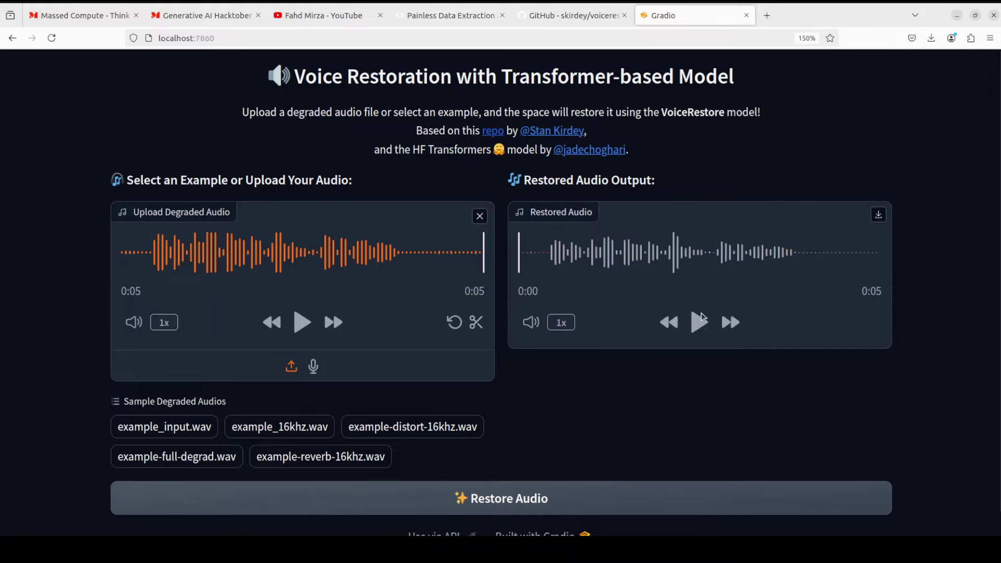
left_click(696, 323)
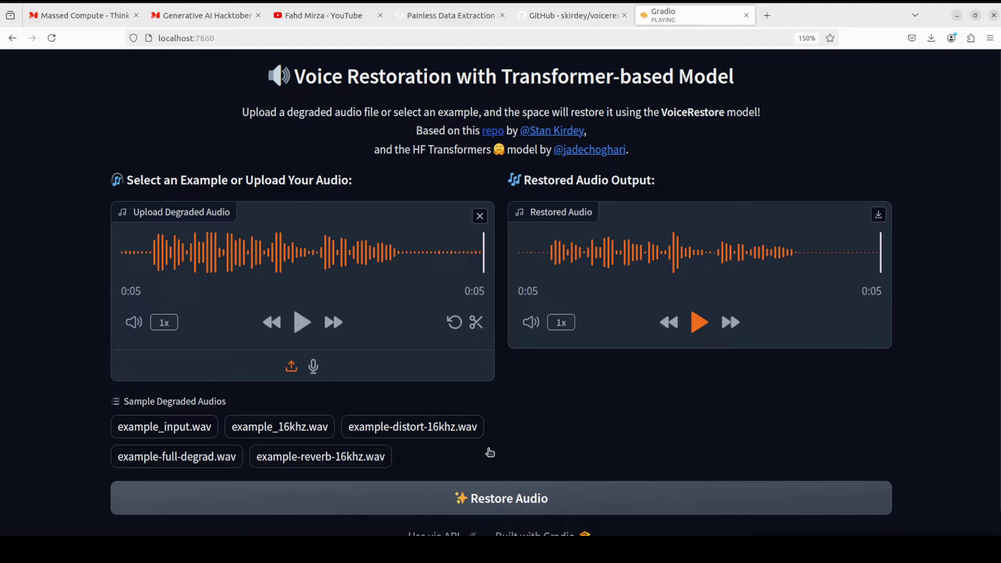
- Restore example-distort-16khz.wav, playing the distorted input and then the restored output
left_click(414, 435)
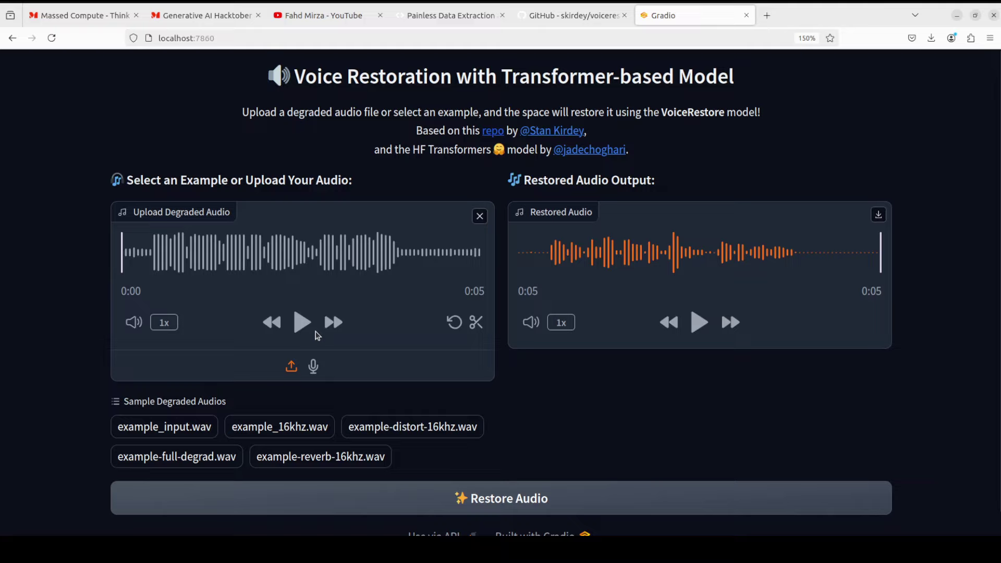
left_click(492, 501)
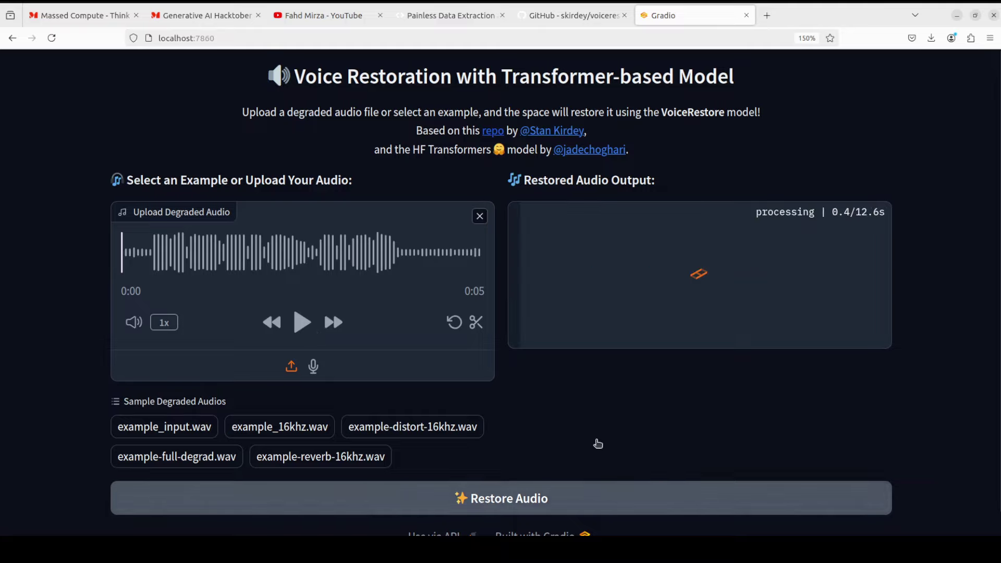
left_click(302, 322)
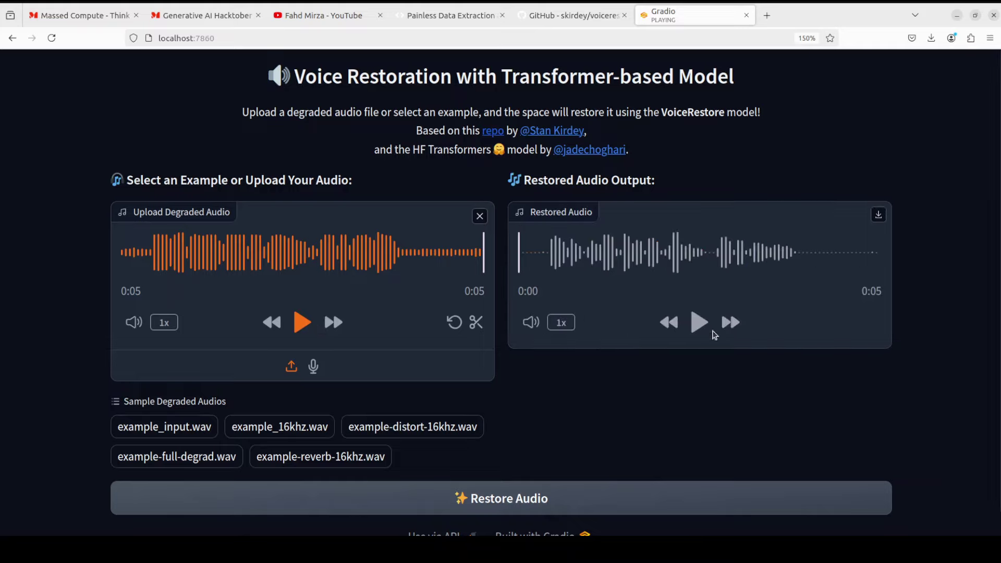
left_click(702, 323)
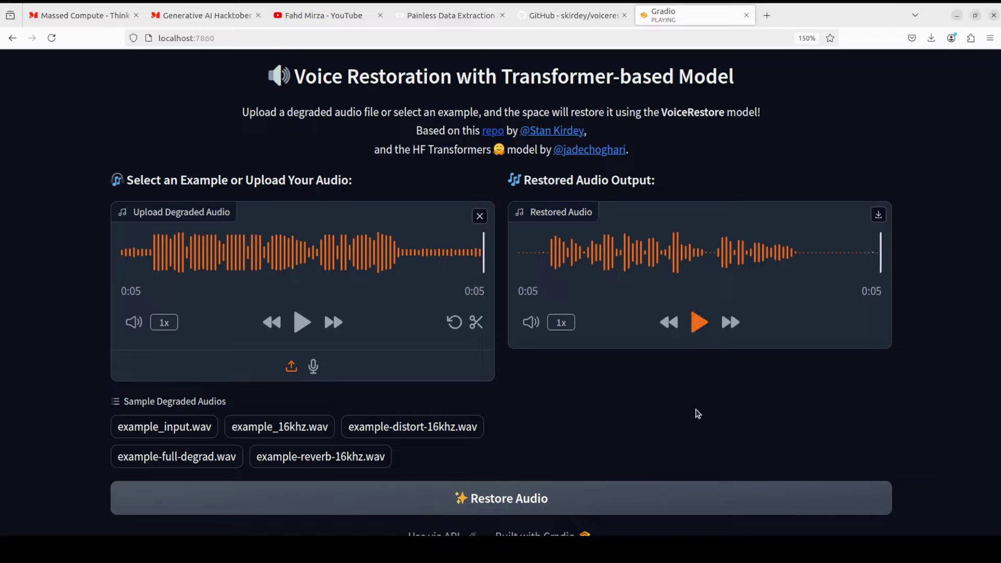
- Restore example-full-degrad.wav, playing the degraded input and then the restored output
left_click(173, 461)
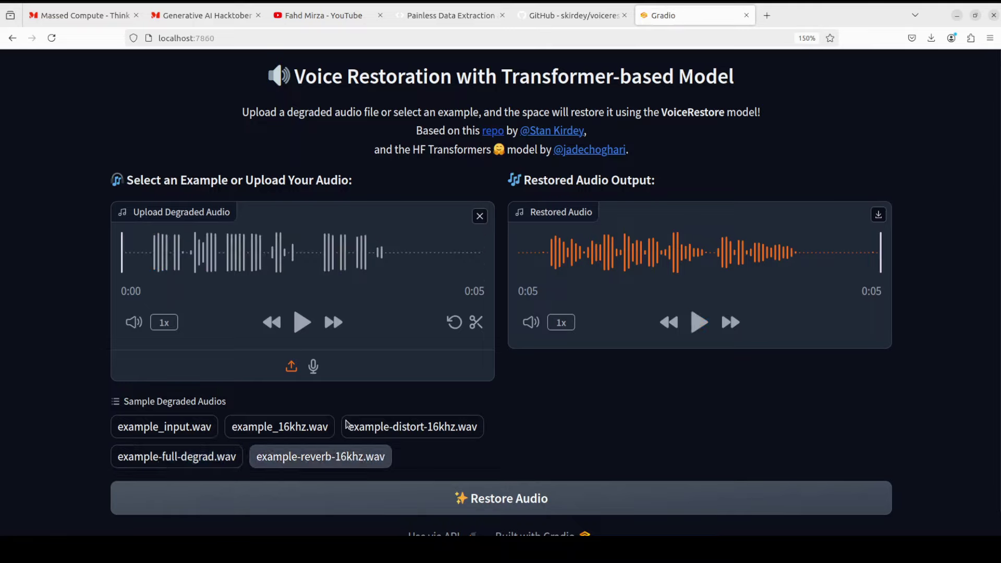
left_click(500, 501)
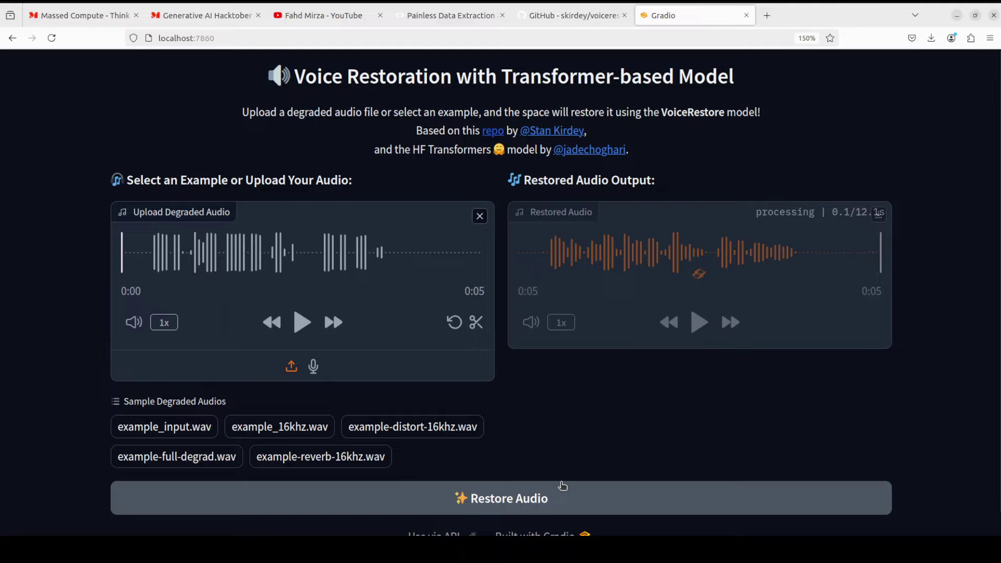
left_click(302, 322)
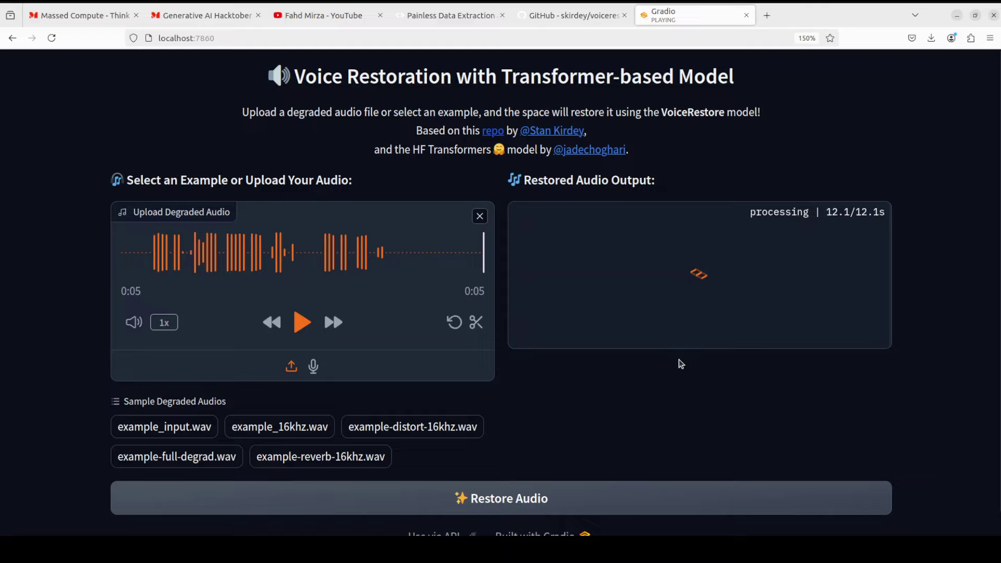
left_click(700, 326)
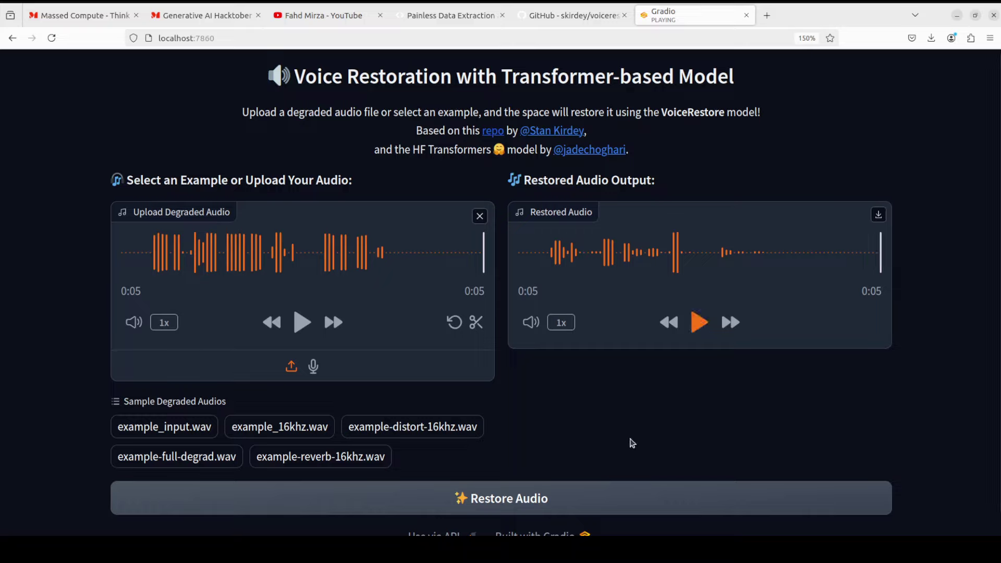
- Restore example-reverb-16khz.wav, play the reverberant input twice, then play the restored output
left_click(333, 464)
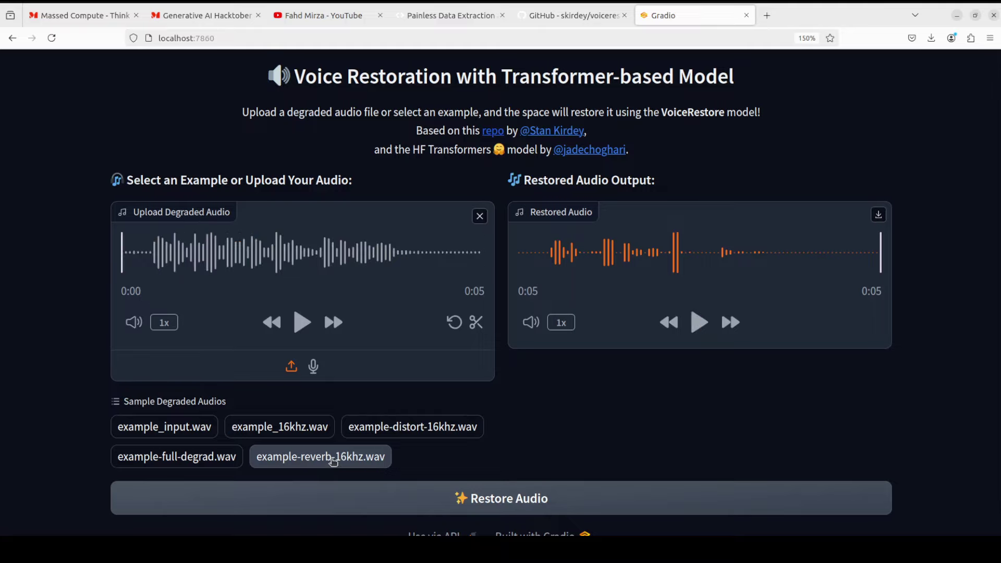
left_click(490, 501)
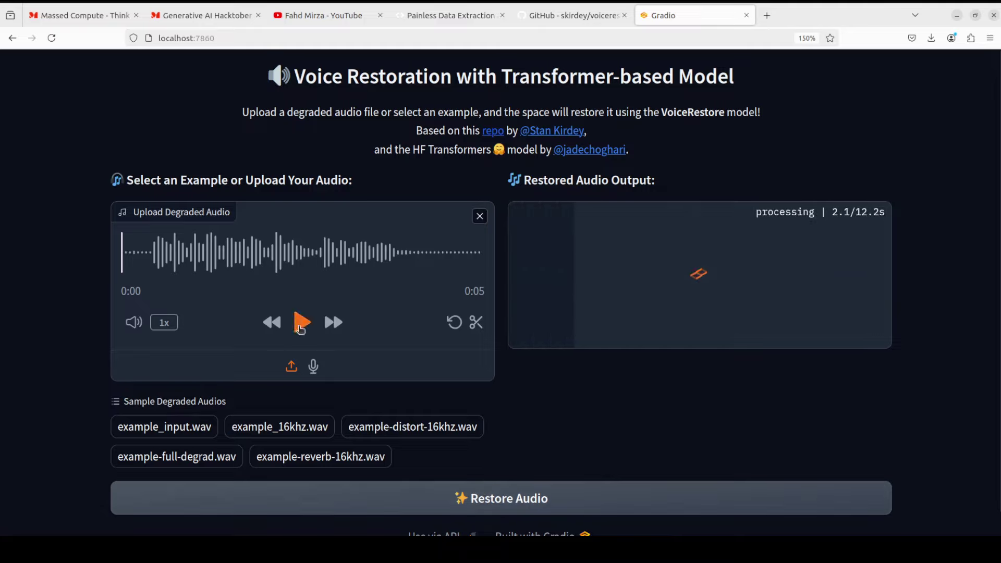
left_click(317, 333)
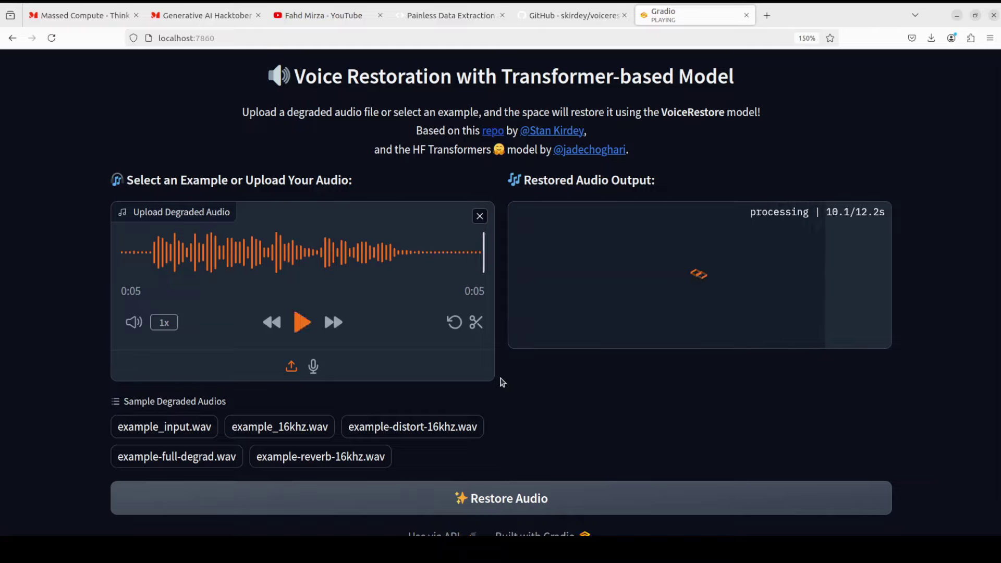
left_click(302, 322)
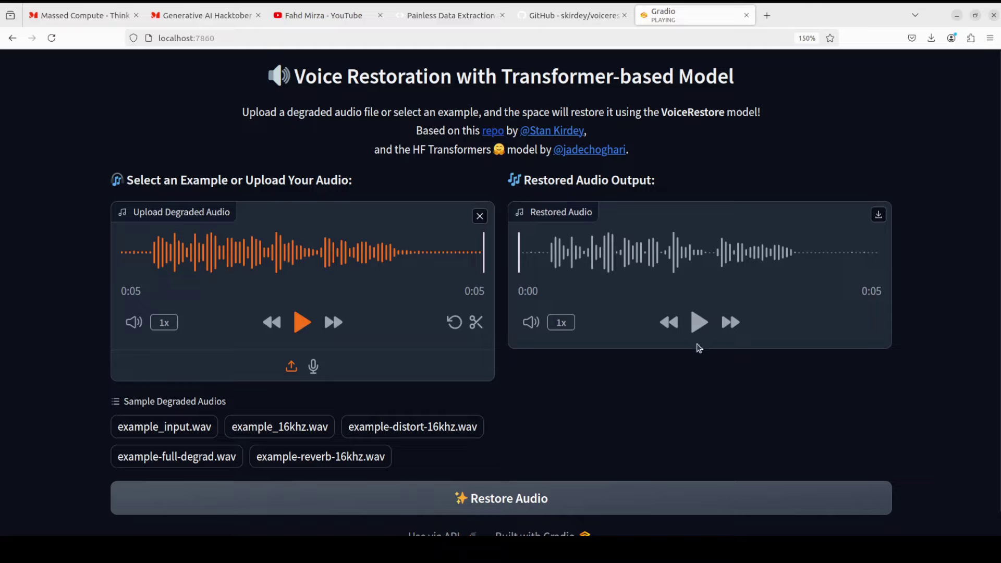
left_click(699, 323)
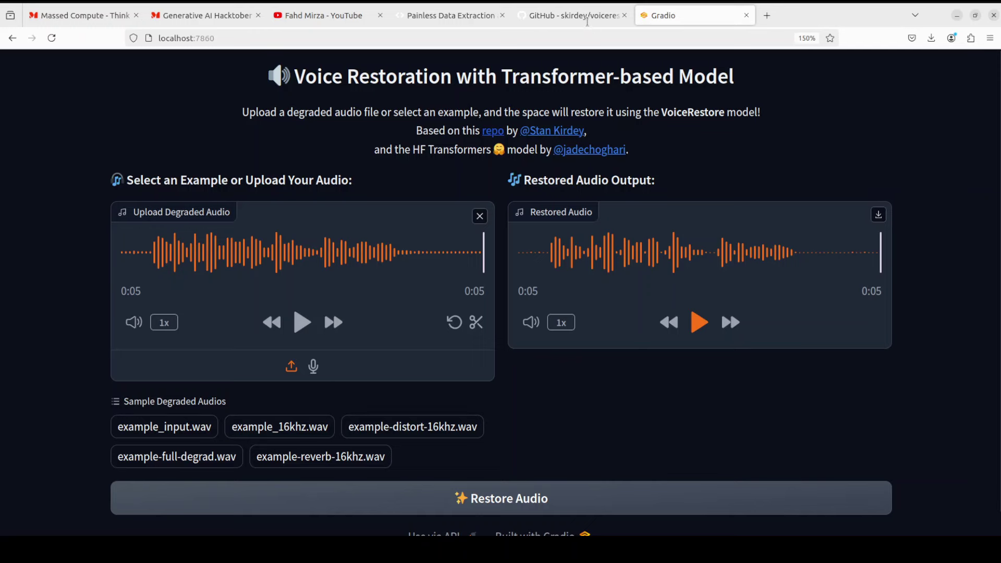
- Review the skirdey/voicerestore GitHub repository, then switch to the AgentQL 'Painless Data Extraction' homepage
left_click(588, 21)
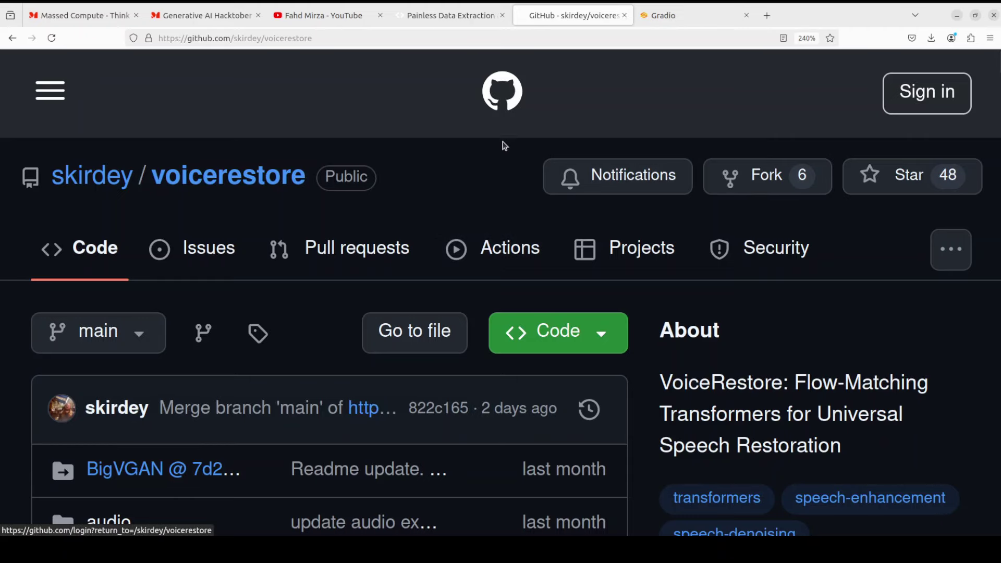
left_click(451, 15)
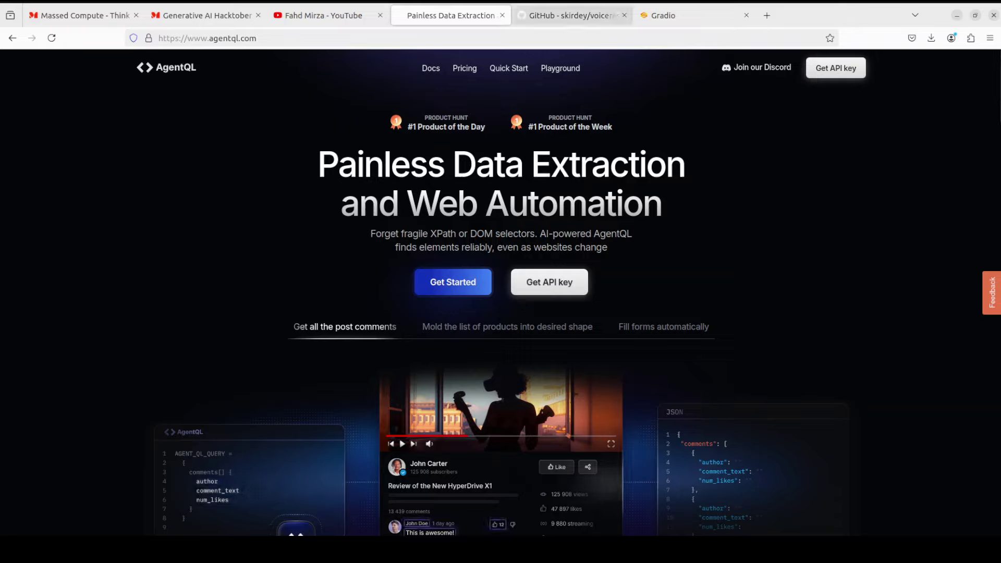
- Switch to the YouTube channel tab showing 'stabilitymatrix' search results, including a Stable Video 4D install video
left_click(336, 15)
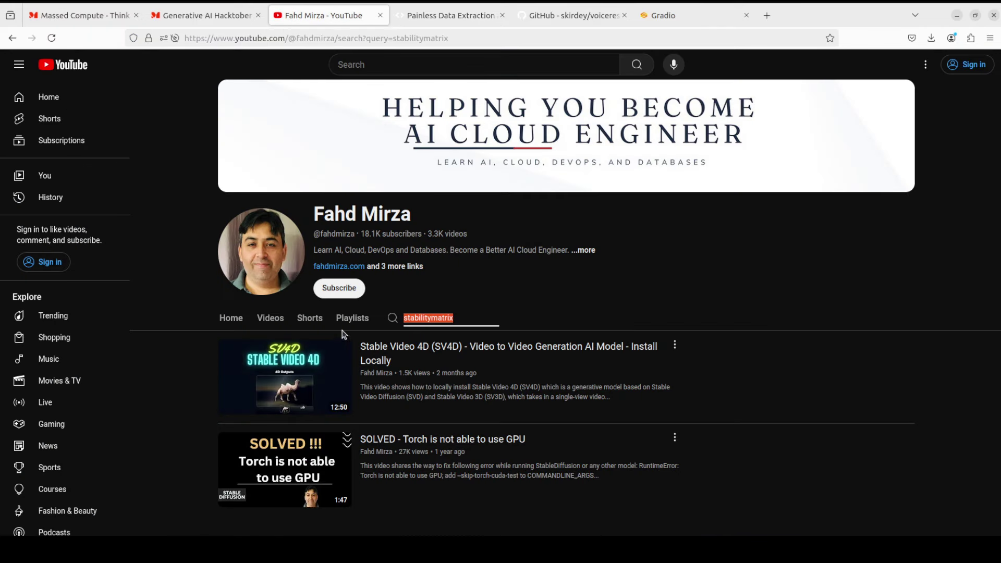